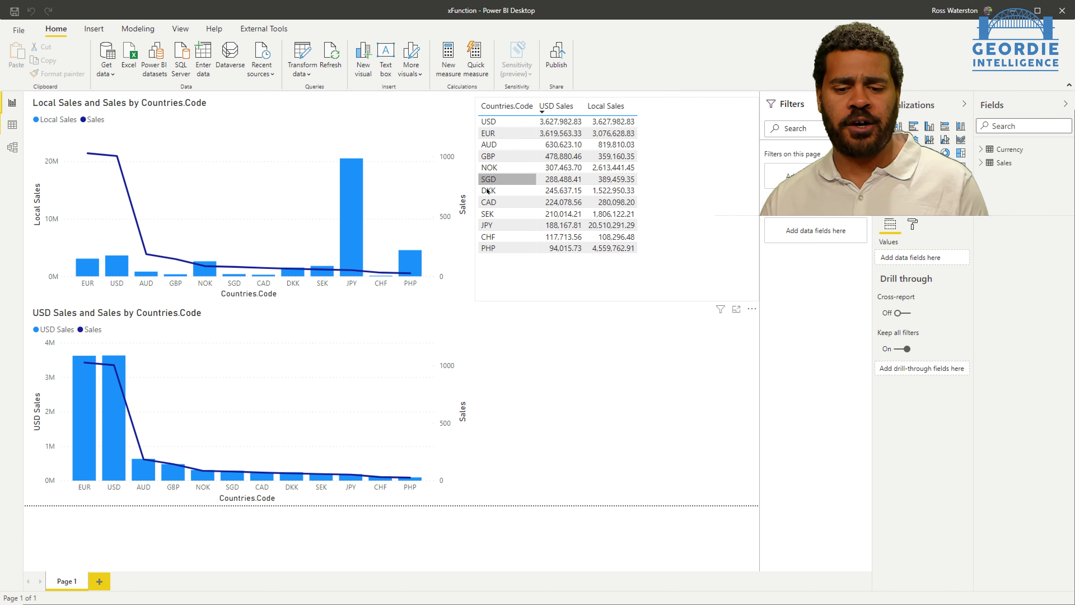
- Switch to Data view to show the Currency table's 12 exchange rates by country code
{"action": "left_click", "coordinate": [12, 124]}
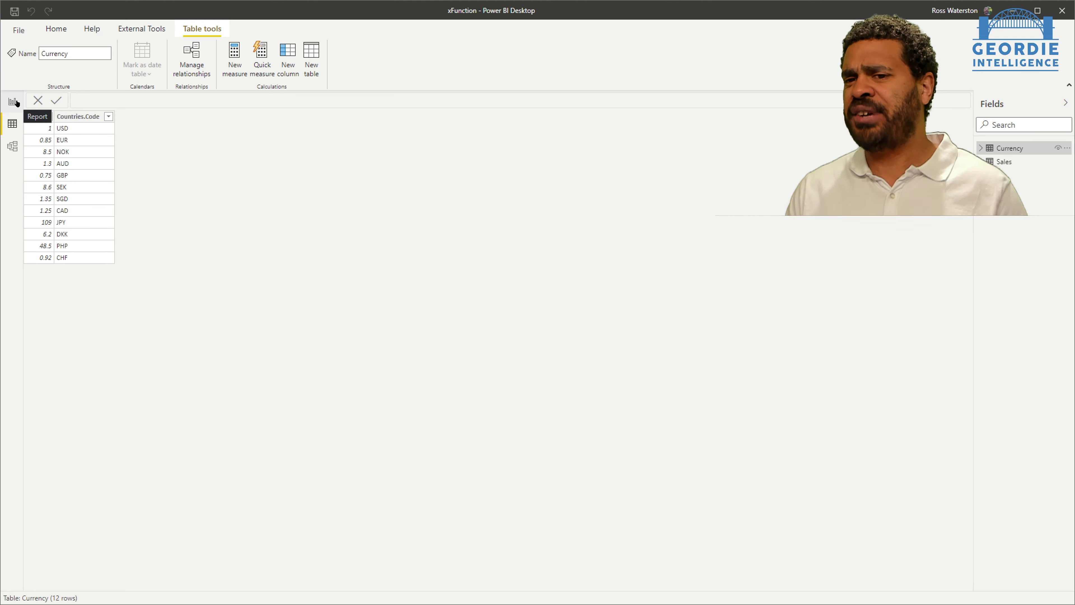
- Return to the report page and expand the Currency table's fields to reveal Local Sales
{"action": "left_click", "coordinate": [13, 102]}
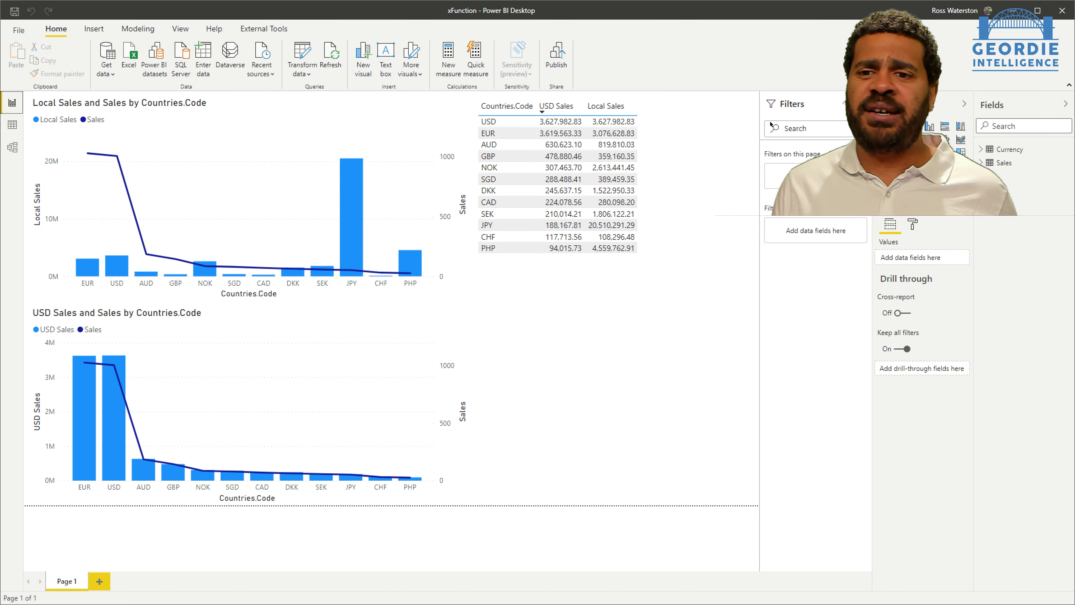
{"action": "left_click", "coordinate": [981, 149]}
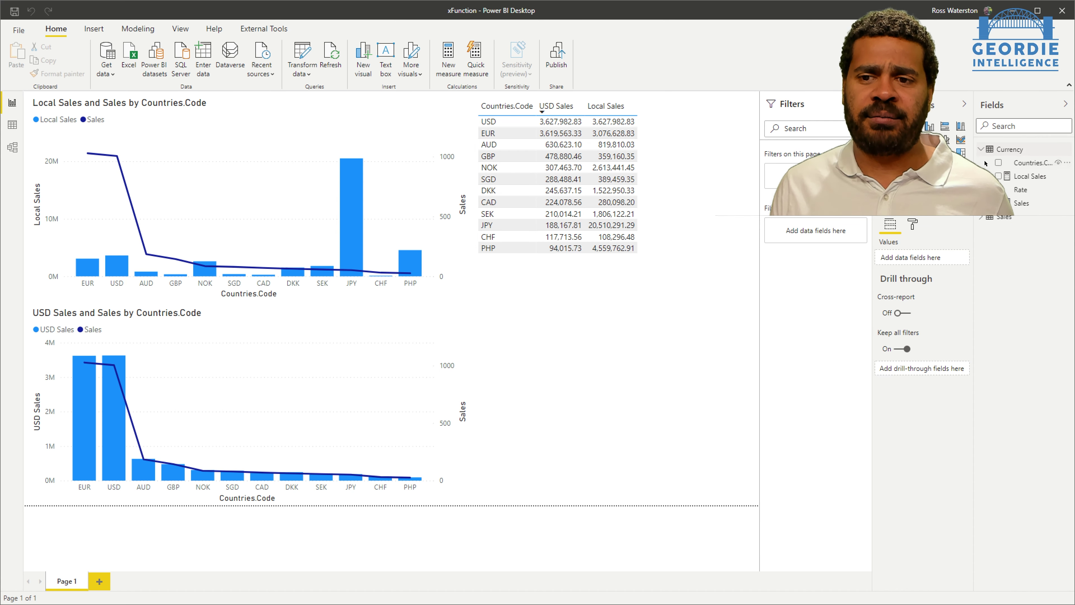
- Select the Local Sales measure and enlarge its SUMX formula text for reading
{"action": "left_click", "coordinate": [1024, 177]}
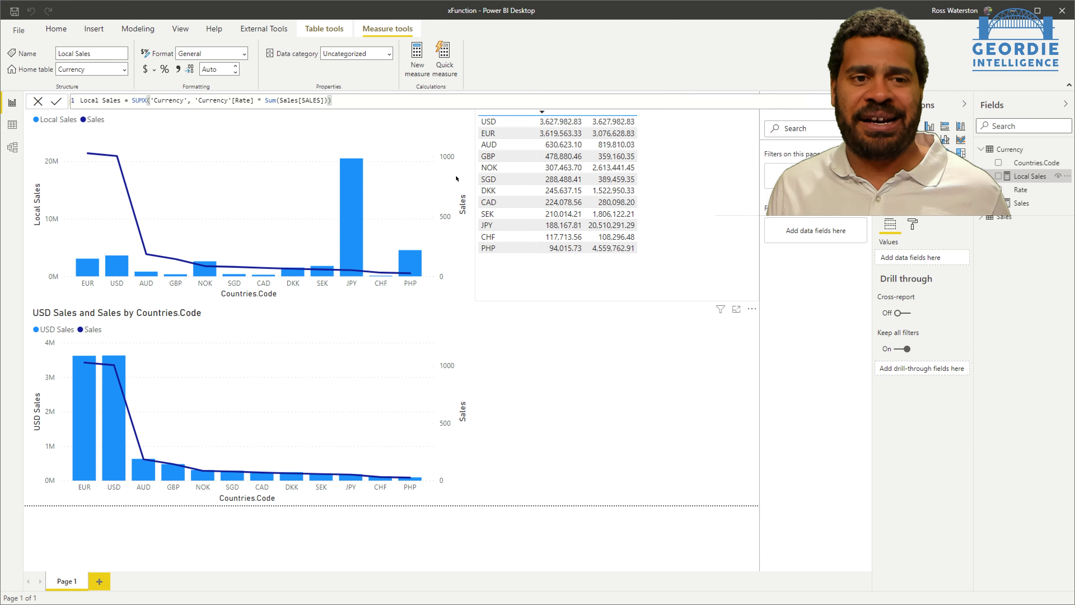
{"action": "scroll", "coordinate": [380, 99], "scroll_direction": "up", "scroll_amount": 5, "text": "ctrl"}
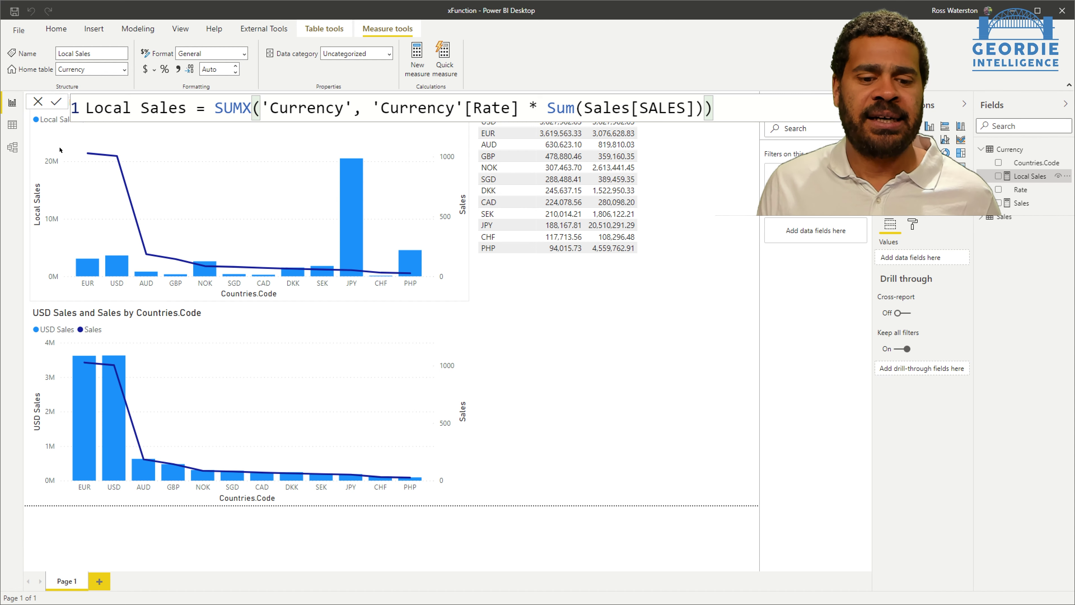
- Switch to Data view, showing the Currency table's rates and country codes again
{"action": "left_click", "coordinate": [8, 130]}
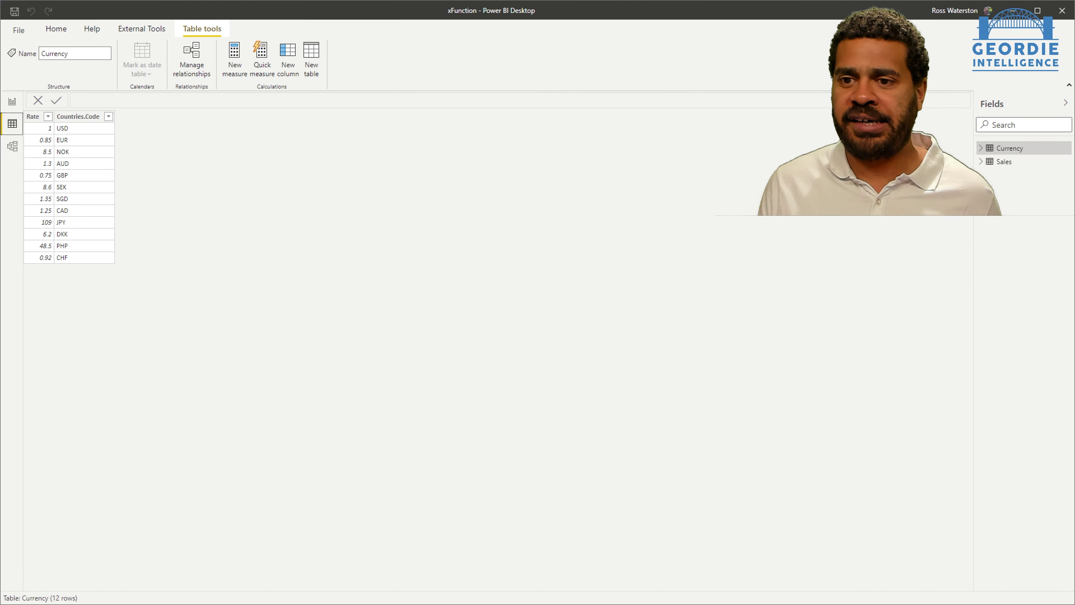
{"action": "left_click", "coordinate": [1004, 162]}
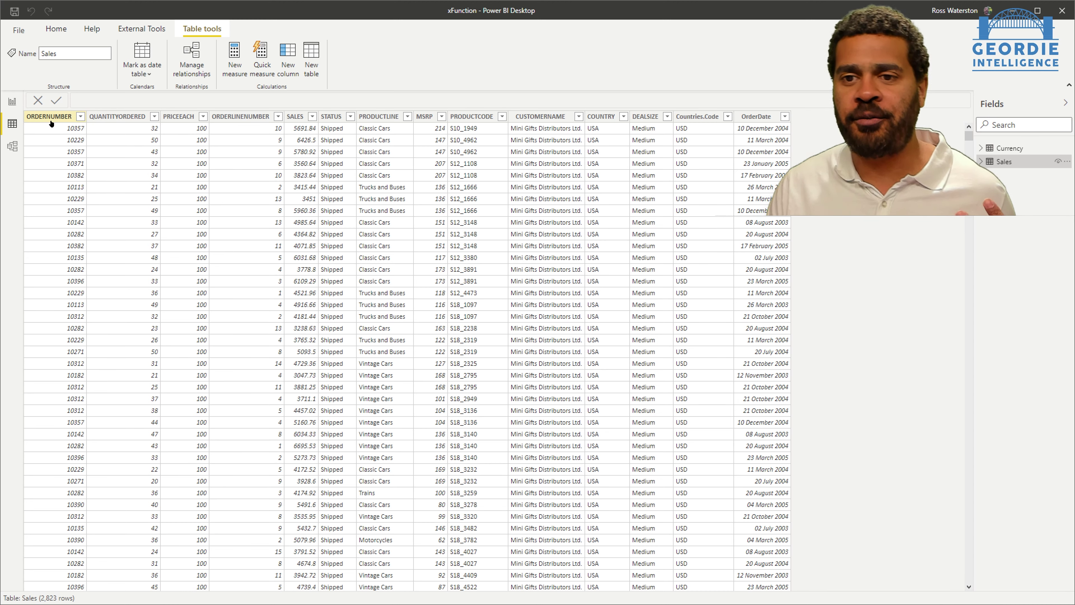
{"action": "left_click", "coordinate": [1010, 148]}
- Review the Local Sales SUMX formula, then start a measure typing 'Local Prices Sales = SUMX ( SAL'
{"action": "left_click", "coordinate": [1016, 202]}
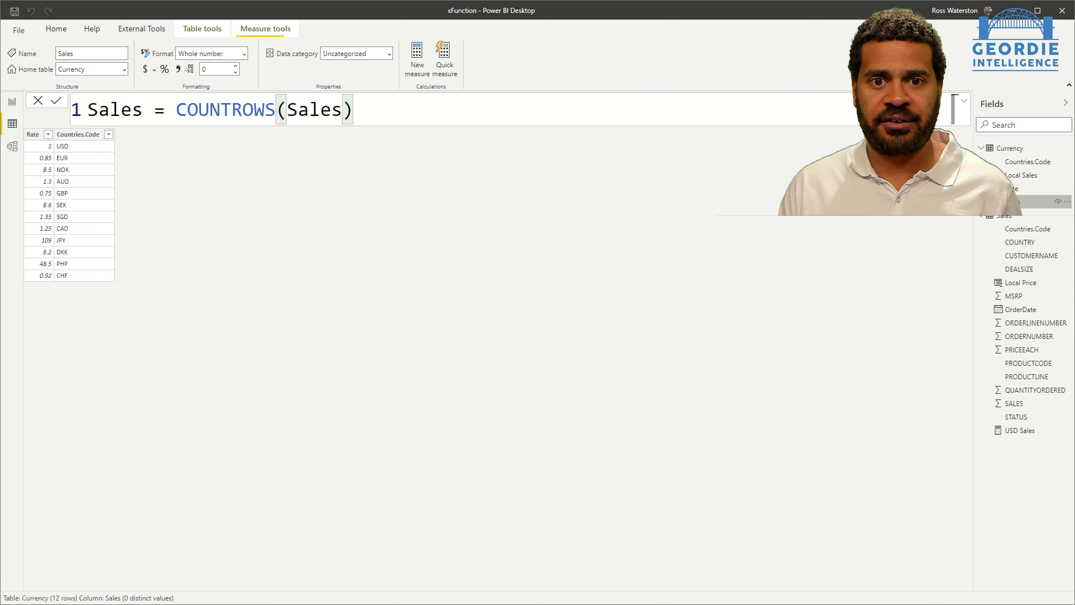
{"action": "left_click", "coordinate": [1020, 175]}
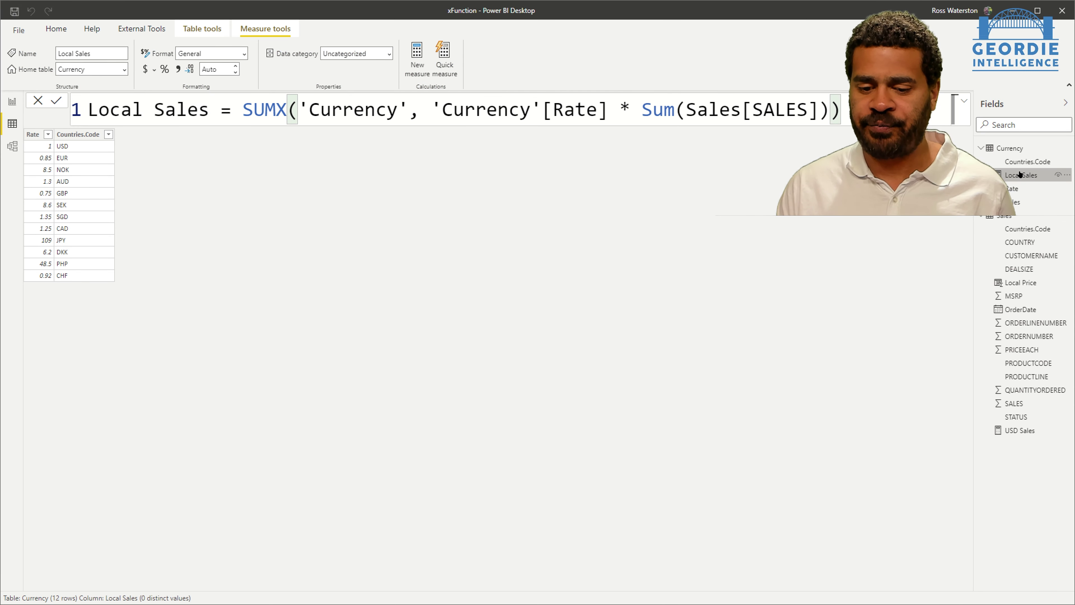
{"action": "left_click", "coordinate": [1012, 216]}
{"action": "left_click", "coordinate": [417, 59]}
{"action": "type", "text": "Local Prices Sales = SUMX ( S"}
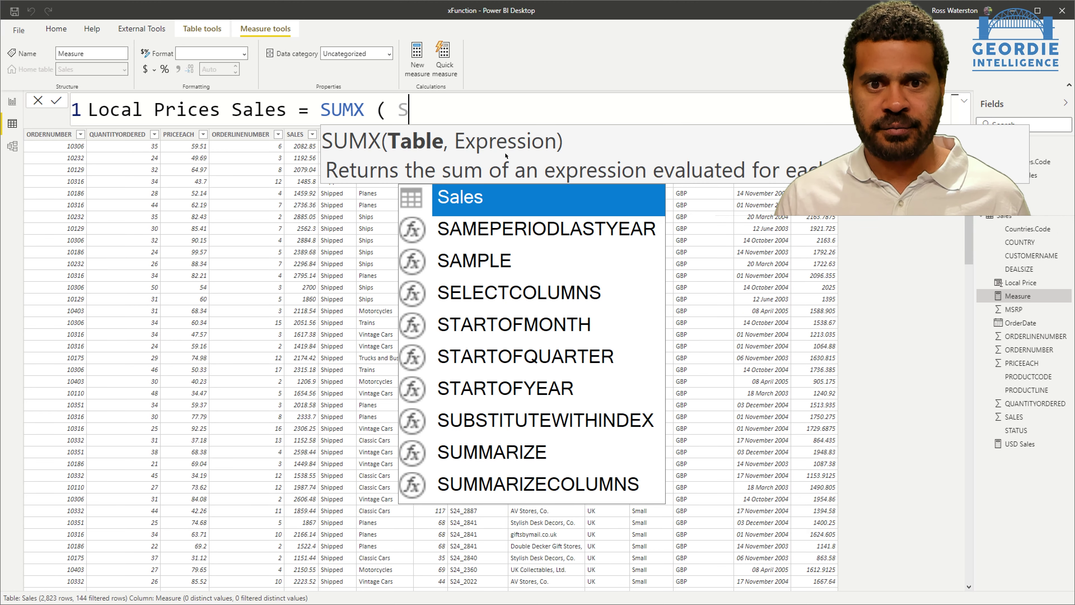
{"action": "type", "text": "AL"}
- Complete the measure as SUMX(Sales, Sales[SALES] * RELATED('Currency'[Rate])) and commit it
{"action": "key", "text": "Tab"}
{"action": "type", "text": ", "}
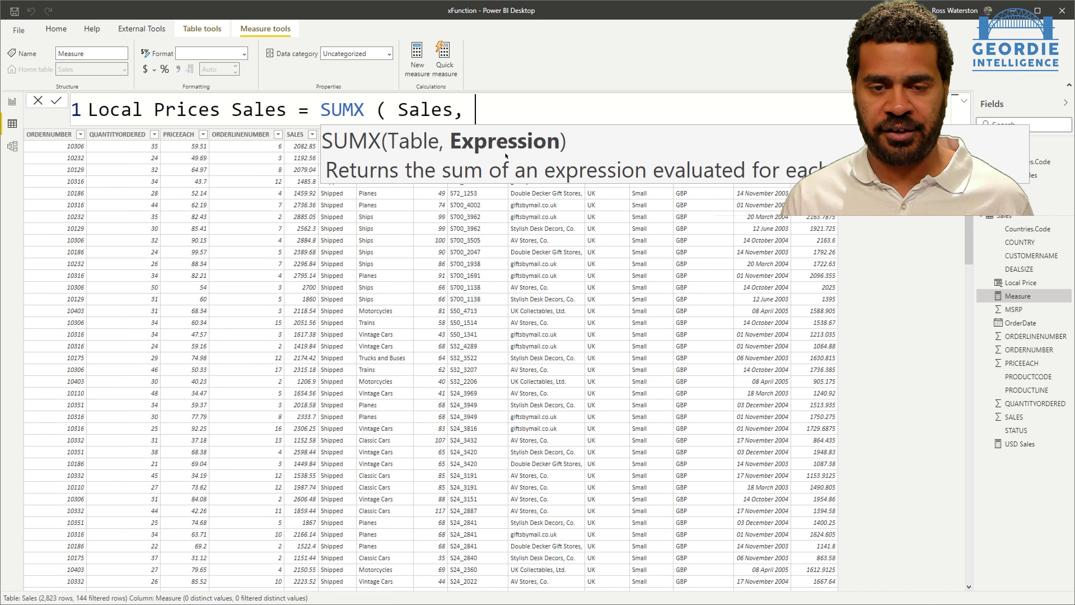
{"action": "type", "text": "S"}
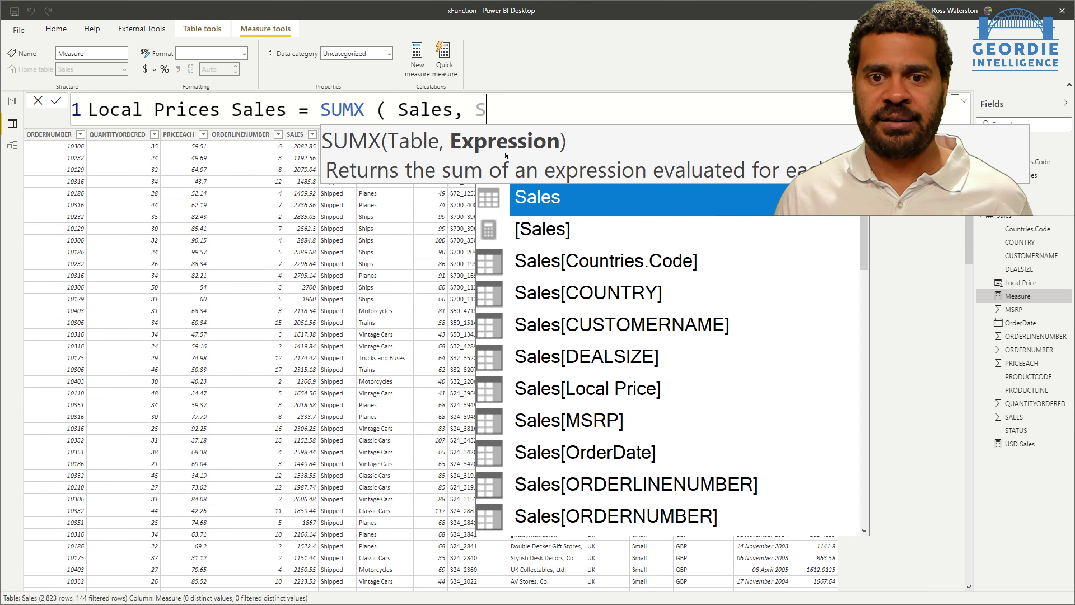
{"action": "type", "text": "ales[sa"}
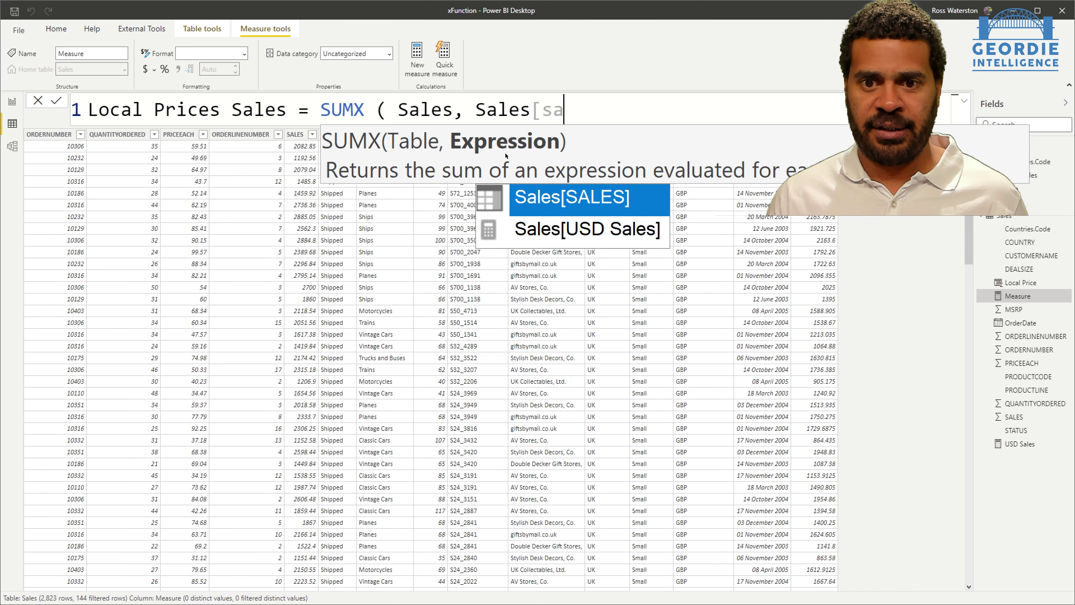
{"action": "key", "text": "Tab"}
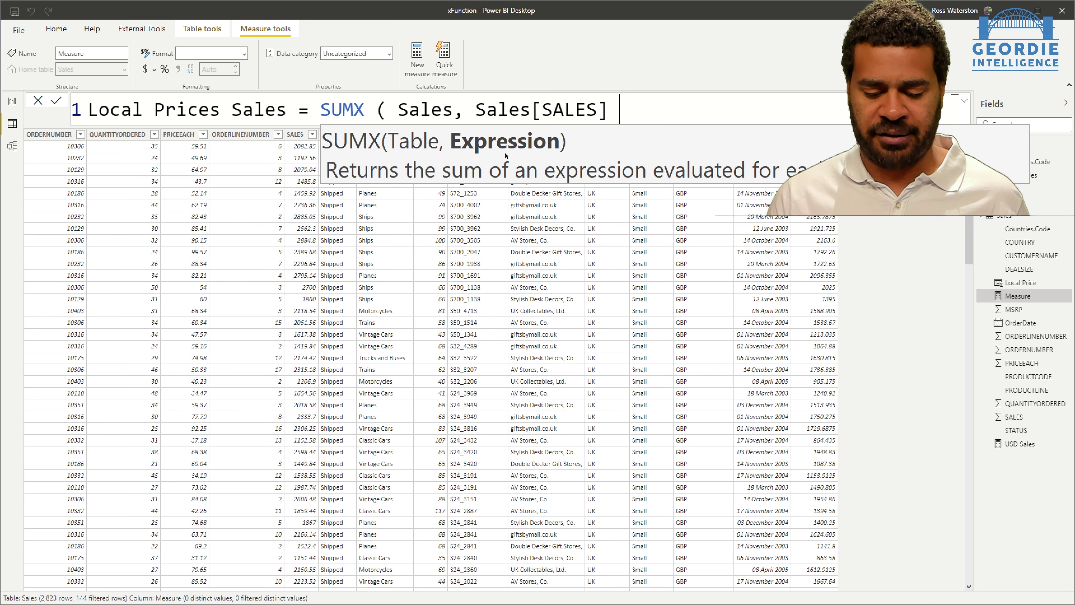
{"action": "type", "text": "* Rel"}
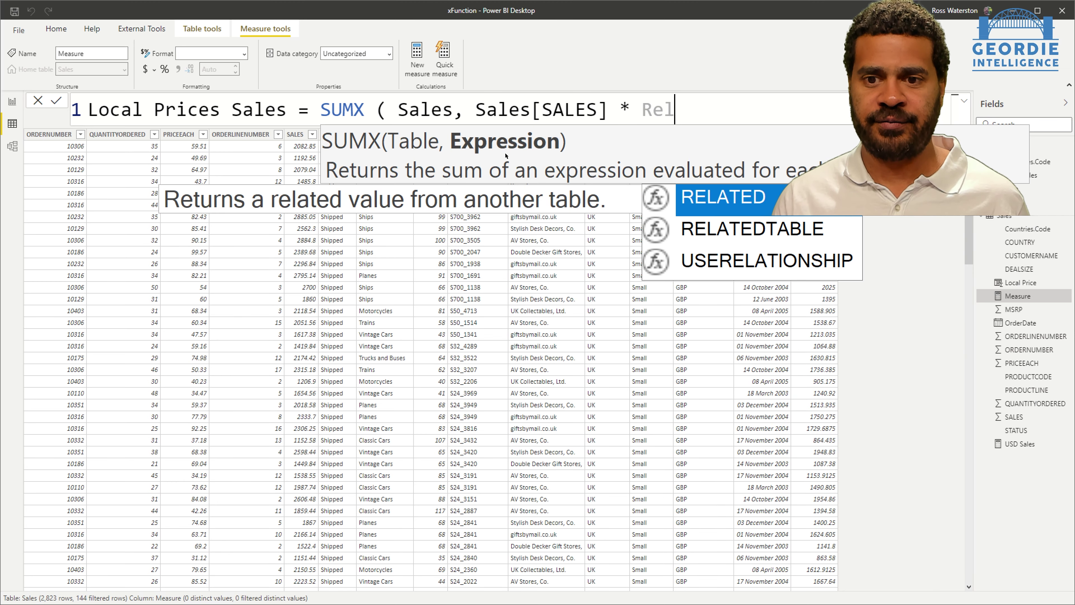
{"action": "key", "text": "Tab"}
{"action": "key", "text": "Down"}
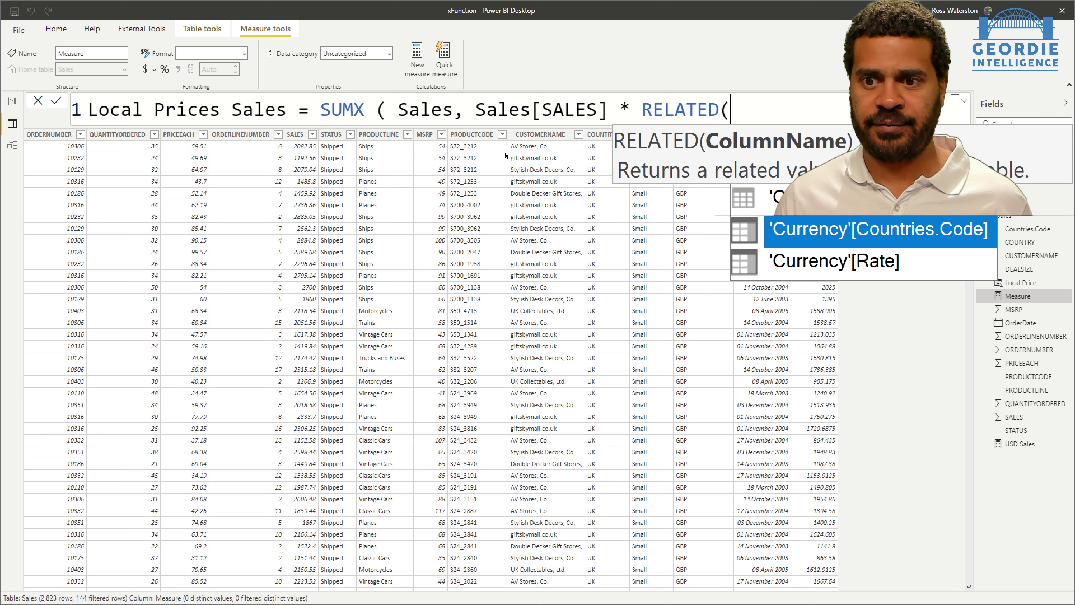
{"action": "key", "text": "Tab"}
{"action": "type", "text": ")"}
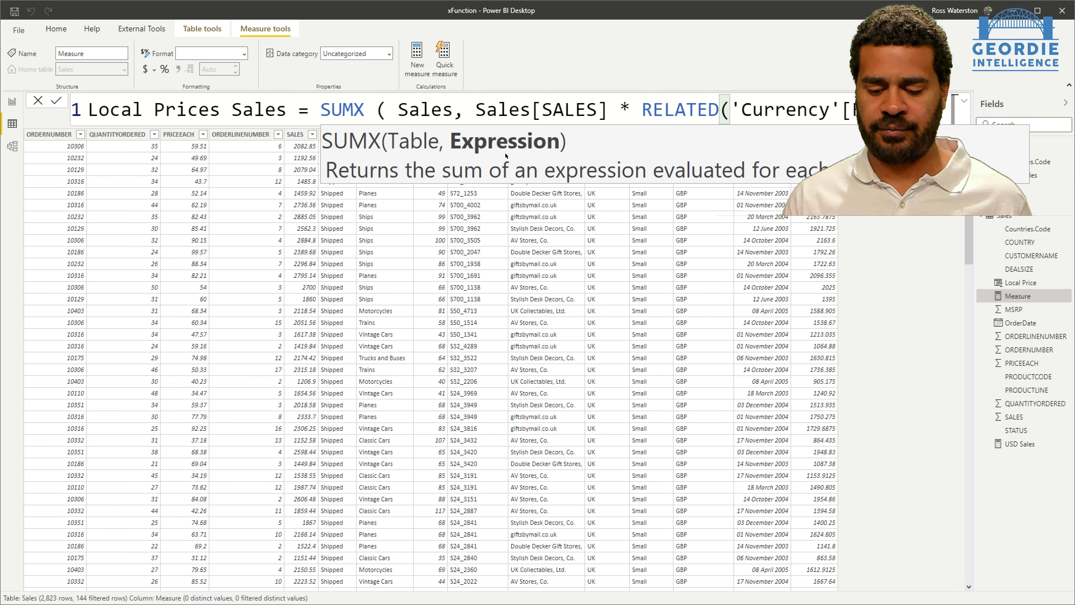
{"action": "type", "text": ")"}
{"action": "key", "text": "Return"}
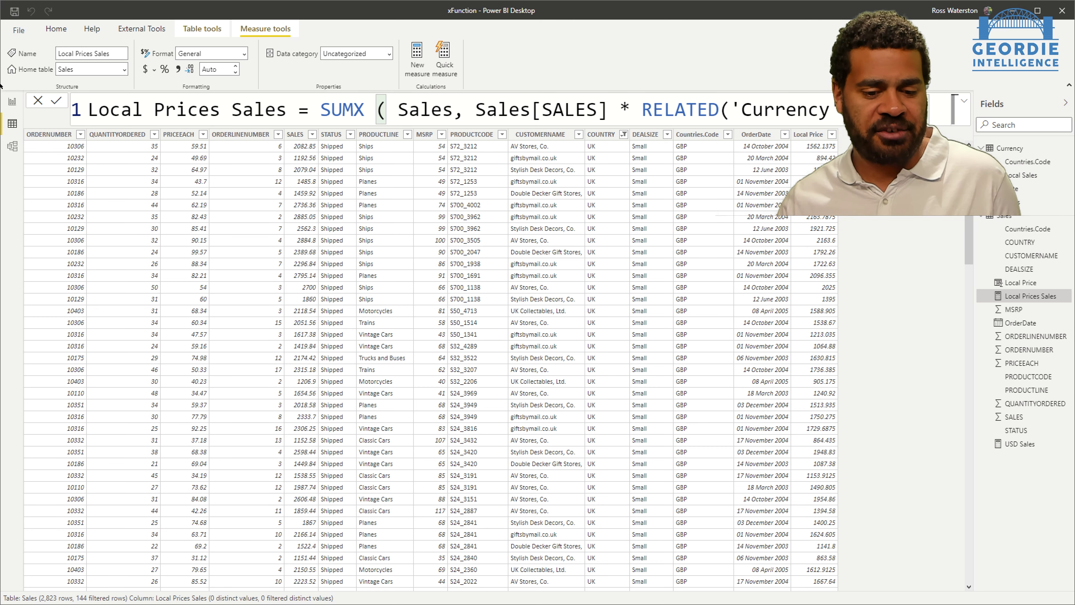
{"action": "left_click", "coordinate": [11, 102]}
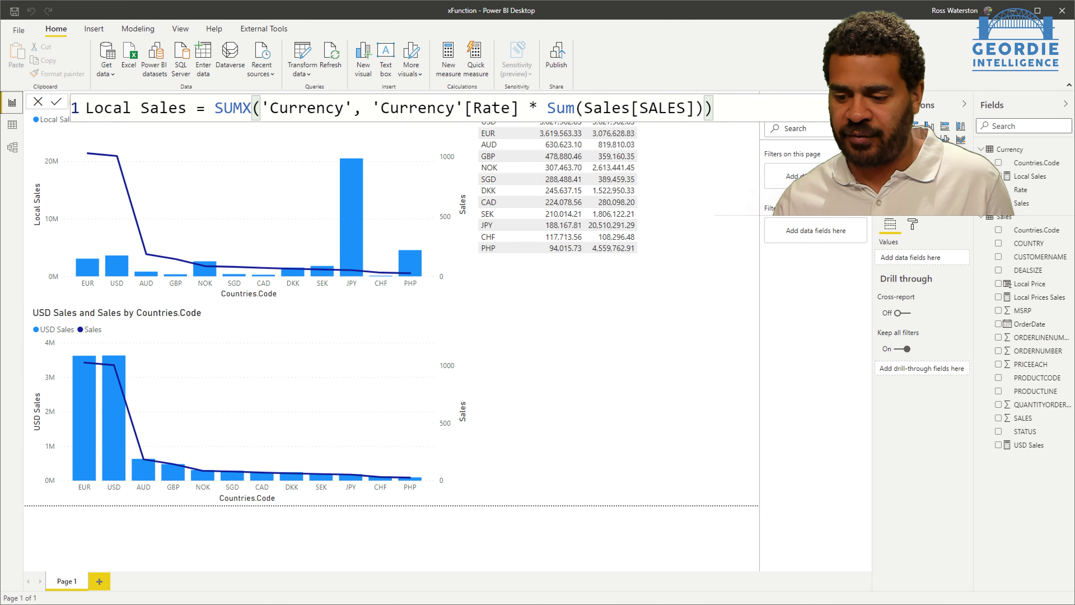
- Add a Local Sales clustered column chart with Countries.Code on the axis
{"action": "left_click_drag", "start_coordinate": [1025, 180], "coordinate": [593, 353]}
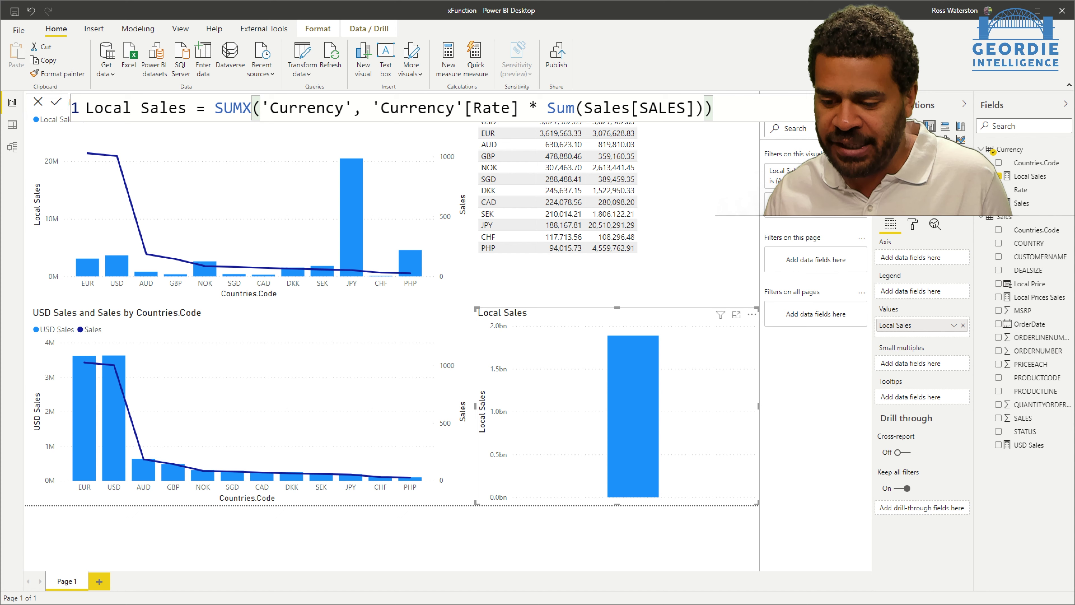
{"action": "left_click", "coordinate": [931, 149]}
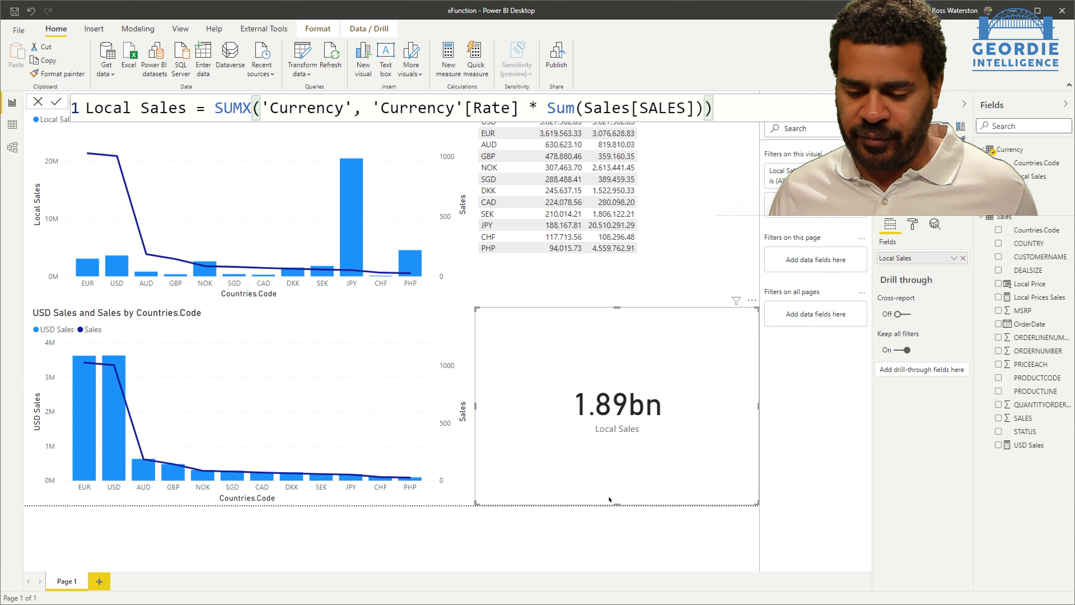
{"action": "left_click_drag", "start_coordinate": [616, 504], "coordinate": [617, 399]}
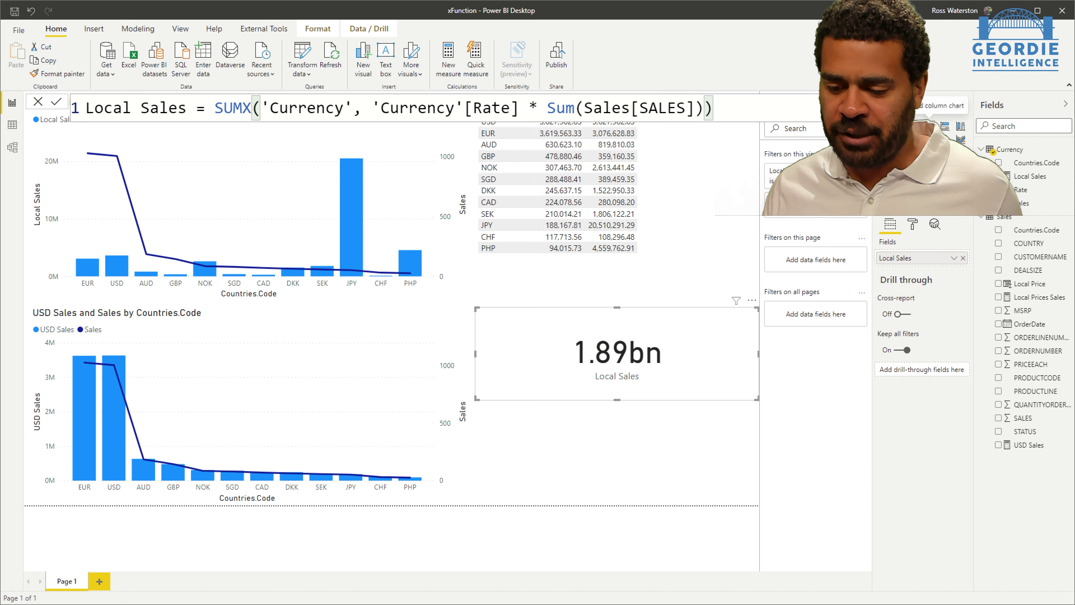
{"action": "left_click", "coordinate": [929, 125]}
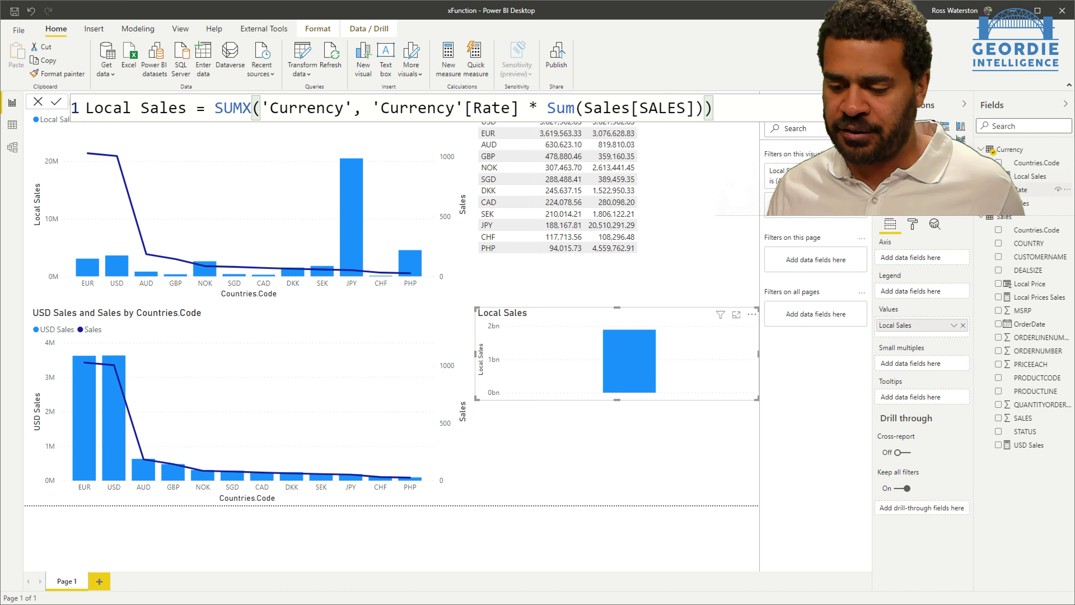
{"action": "left_click_drag", "start_coordinate": [1033, 162], "coordinate": [653, 378]}
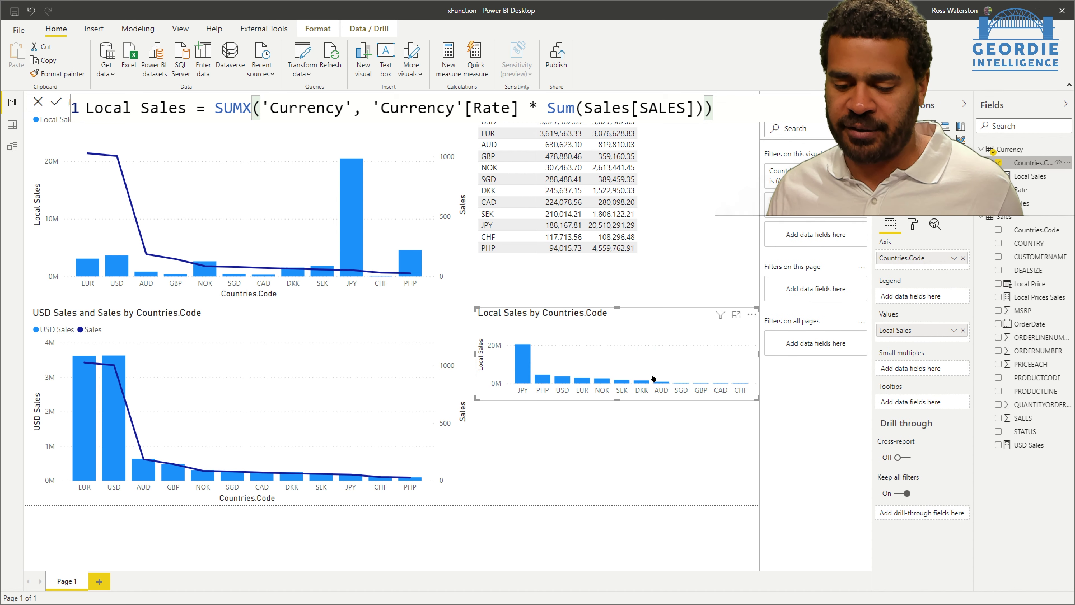
{"action": "left_click", "coordinate": [698, 432]}
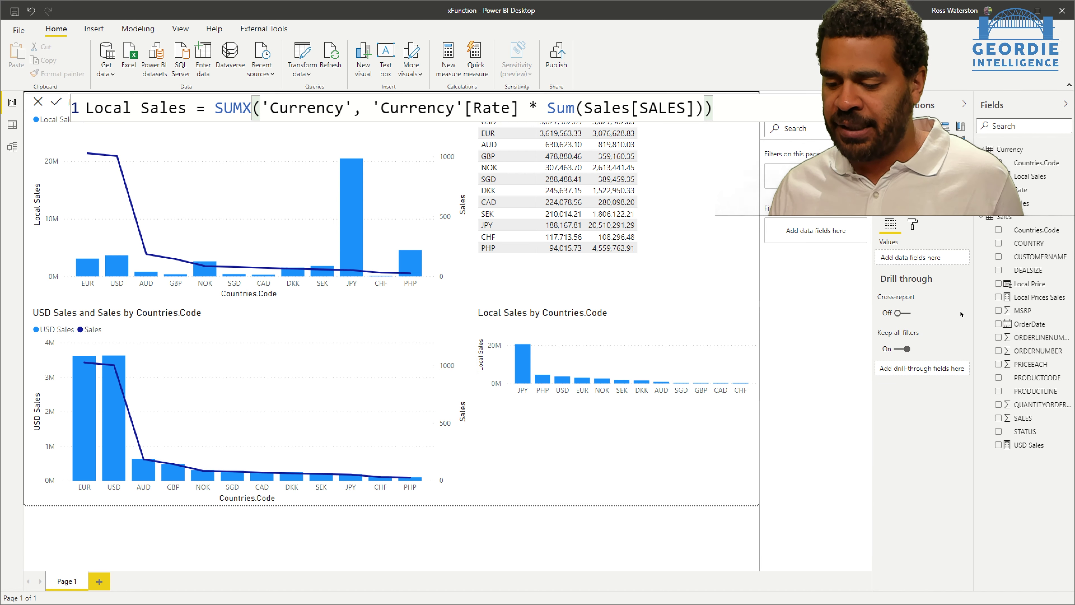
- Duplicate the chart below and swap its value from Local Sales to Local Prices Sales
{"action": "left_click", "coordinate": [669, 361]}
{"action": "left_click_drag", "start_coordinate": [669, 361], "coordinate": [674, 451]}
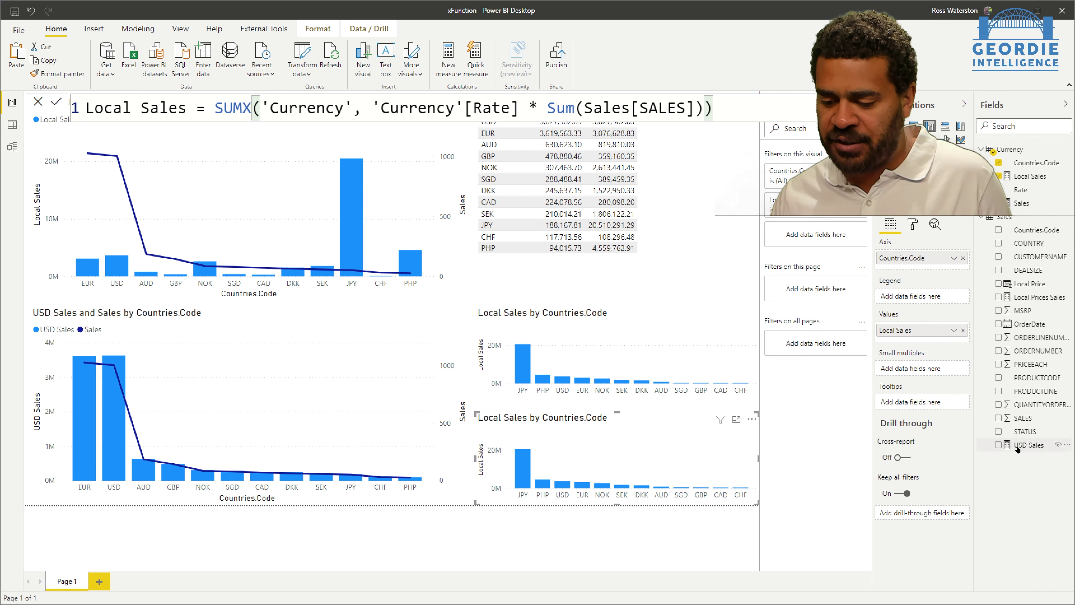
{"action": "left_click_drag", "start_coordinate": [1018, 299], "coordinate": [927, 341]}
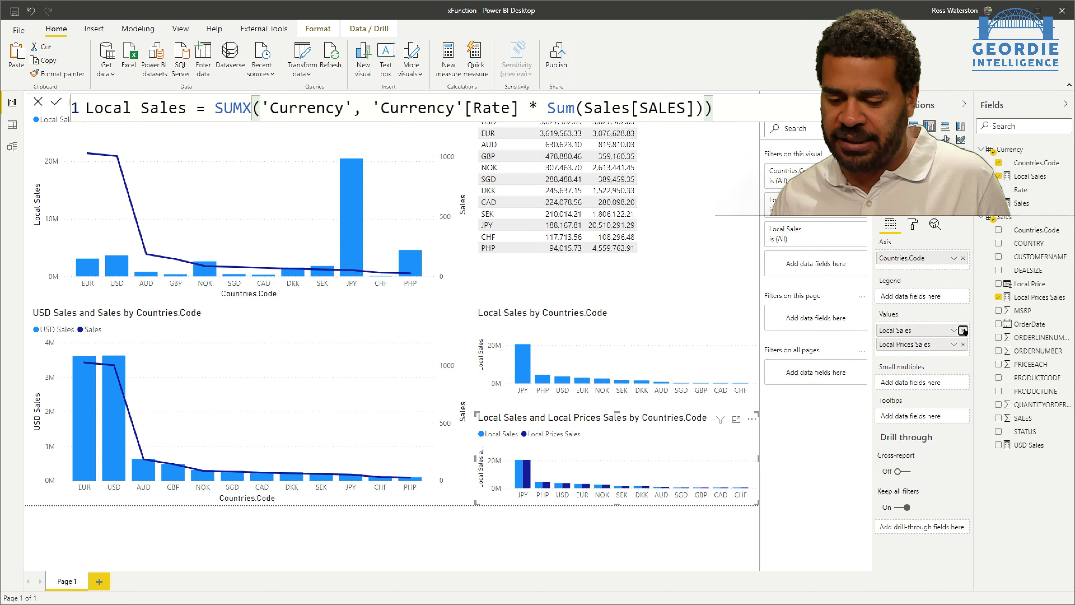
{"action": "left_click", "coordinate": [963, 330]}
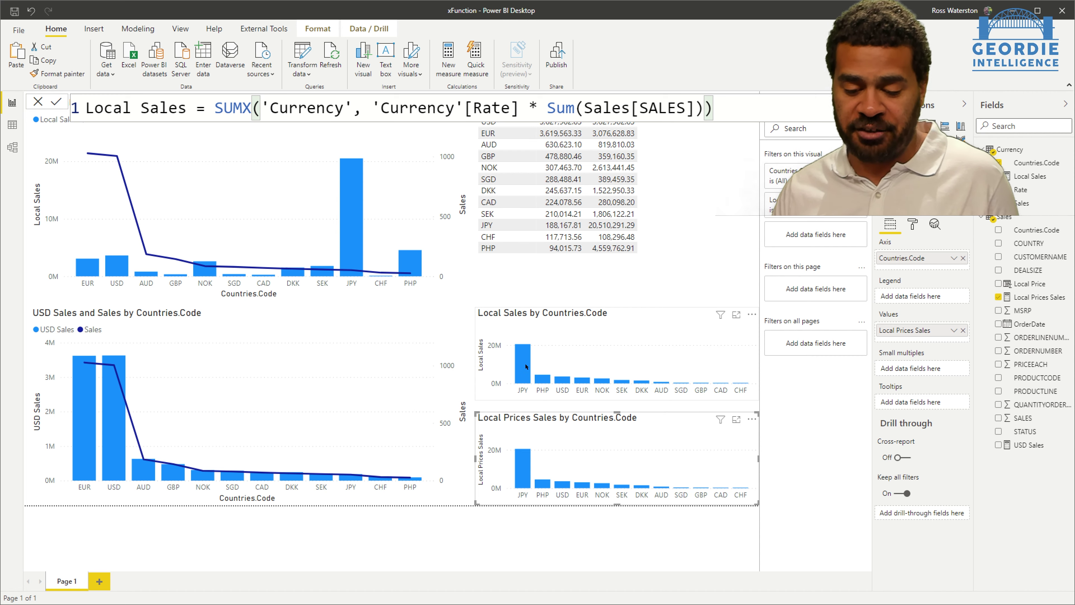
{"action": "mouse_move", "coordinate": [526, 367]}
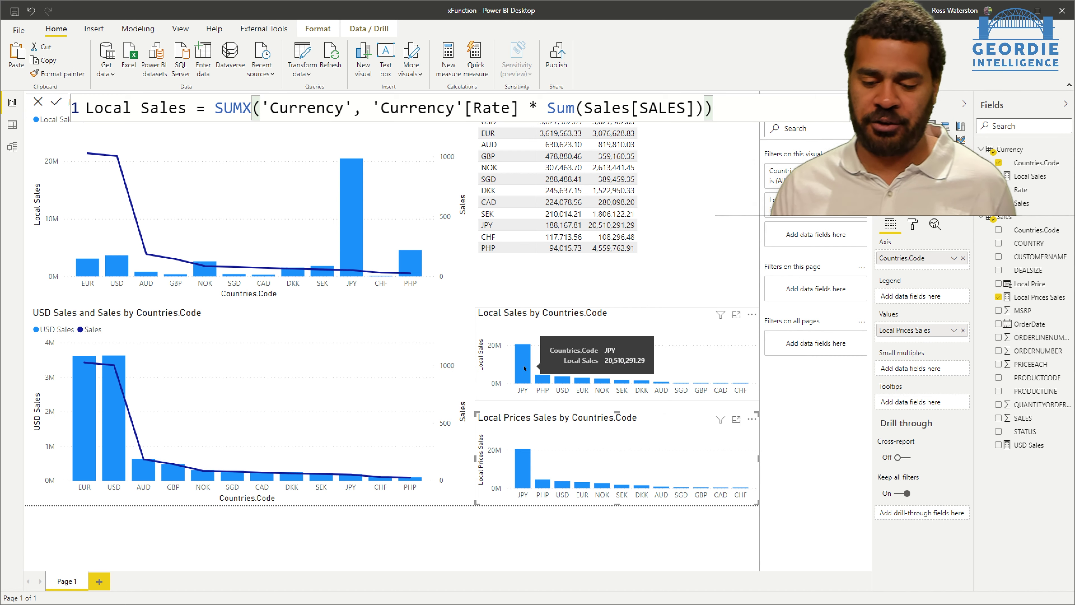
{"action": "mouse_move", "coordinate": [523, 460]}
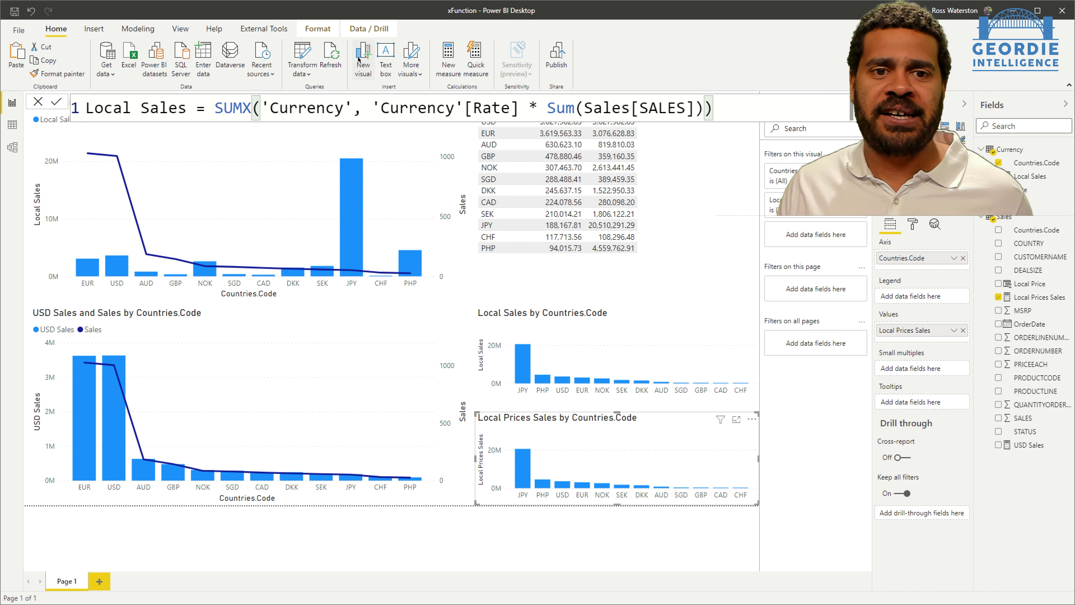
- Open Performance analyzer from the View tab, start recording, and refresh all visuals
{"action": "left_click", "coordinate": [263, 28]}
{"action": "left_click", "coordinate": [214, 28]}
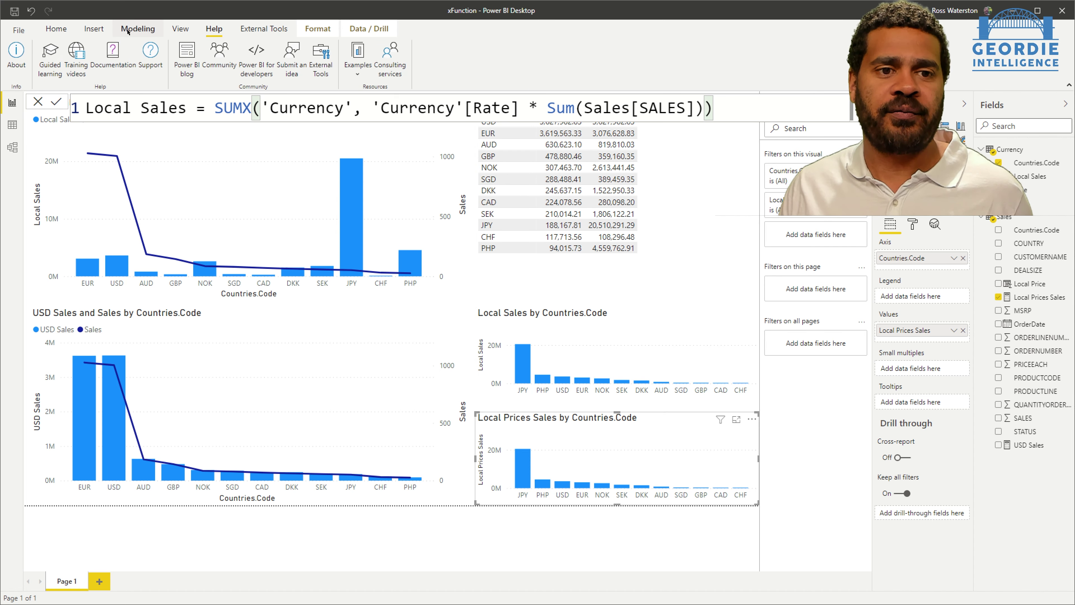
{"action": "left_click", "coordinate": [138, 28]}
{"action": "left_click", "coordinate": [180, 28]}
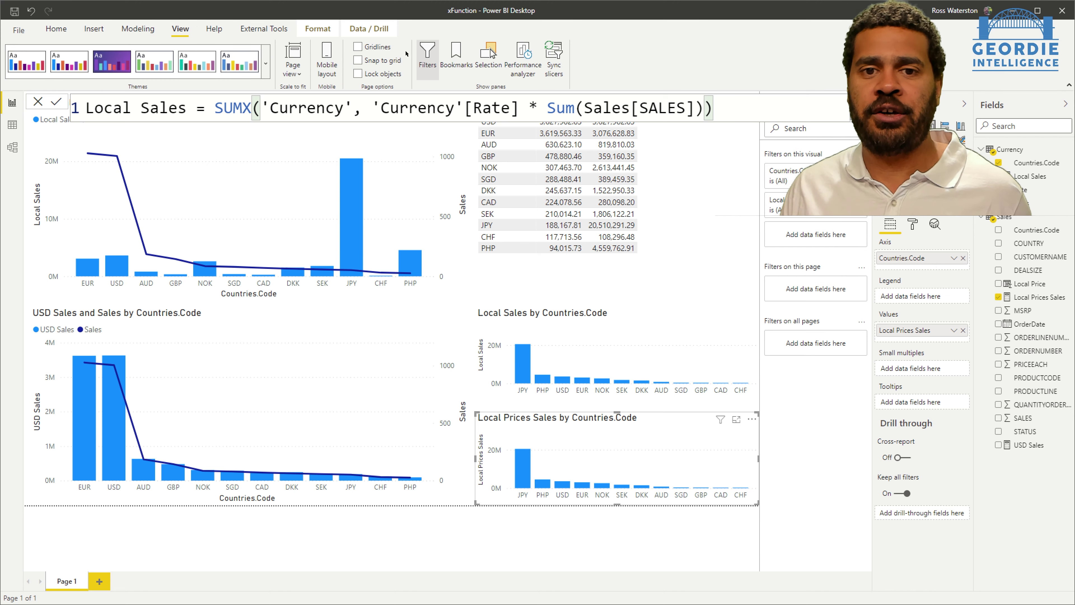
{"action": "left_click", "coordinate": [524, 60]}
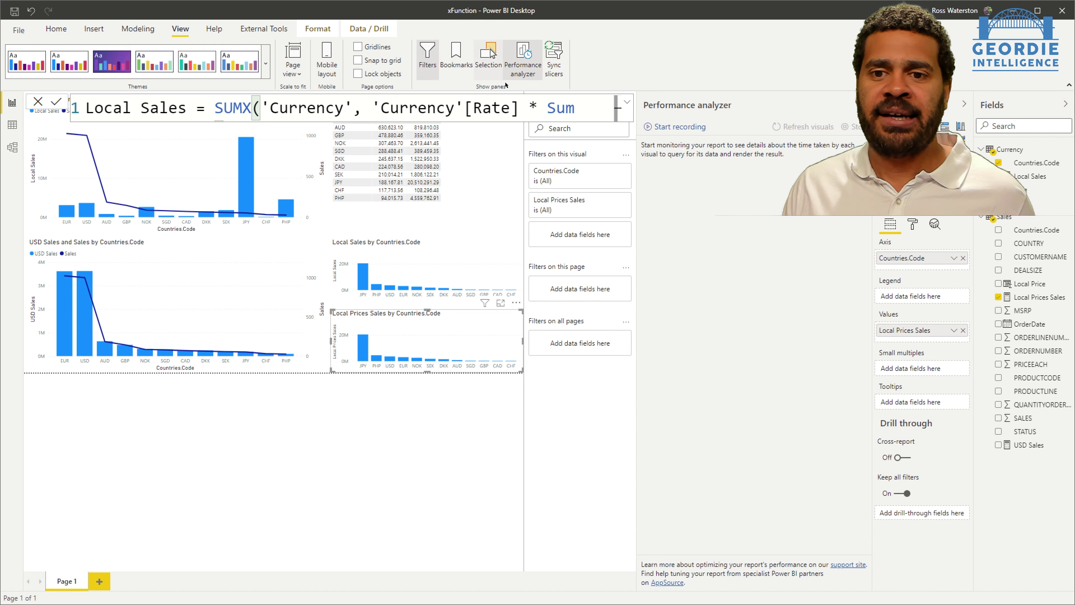
{"action": "left_click", "coordinate": [690, 129]}
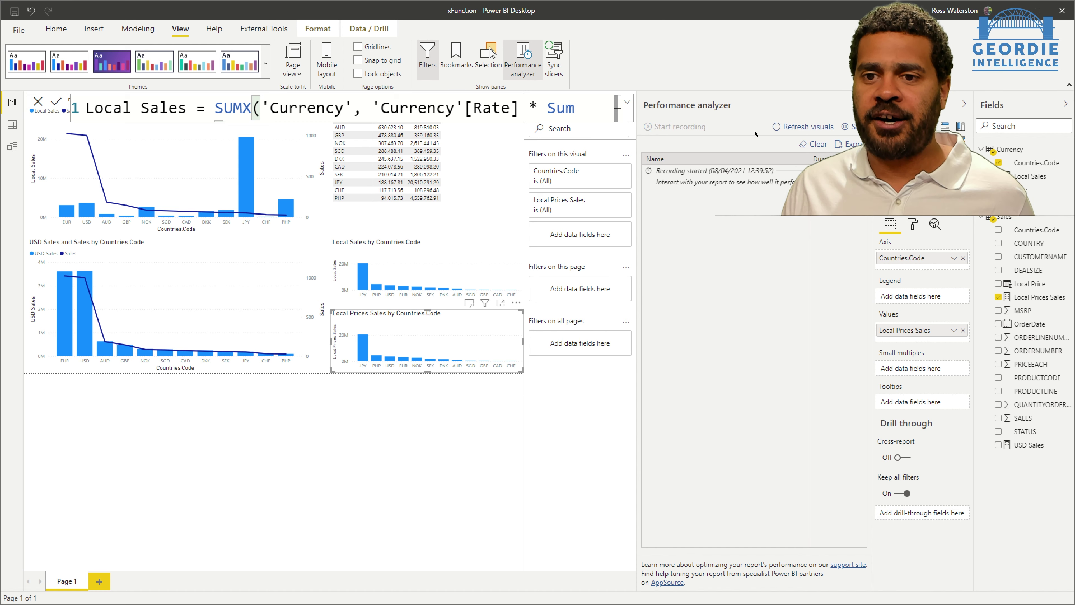
{"action": "left_click", "coordinate": [803, 128]}
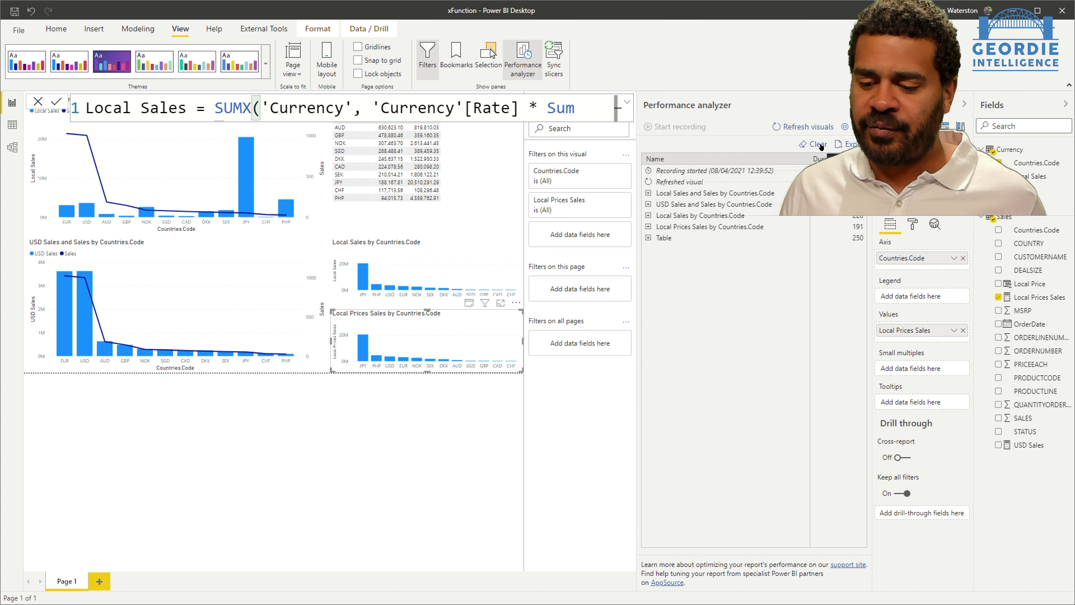
- Refresh the visuals again to log a second round of load times per visual
{"action": "left_click", "coordinate": [816, 127]}
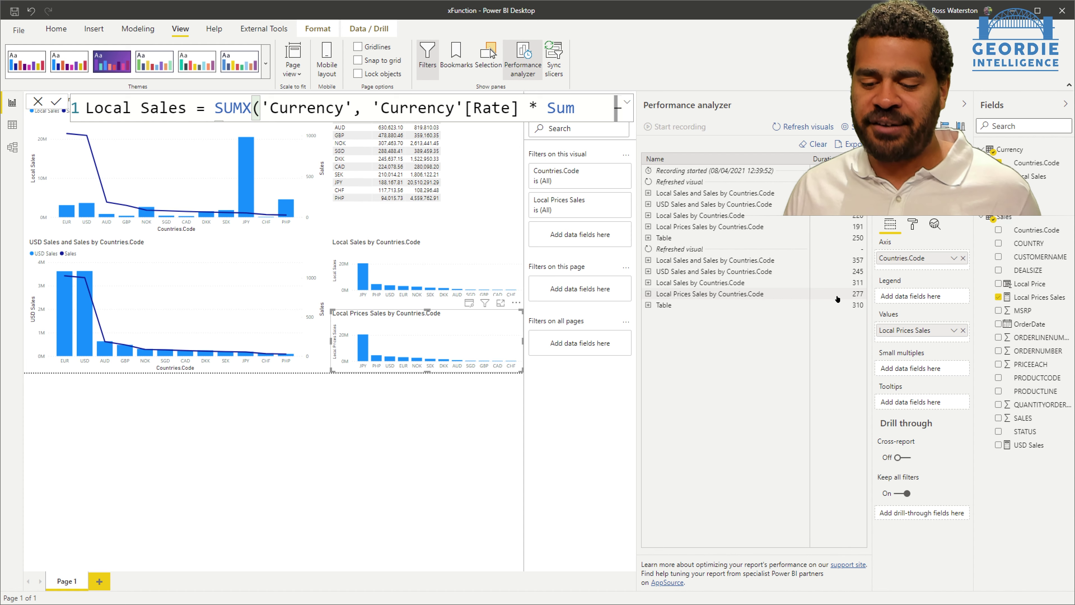